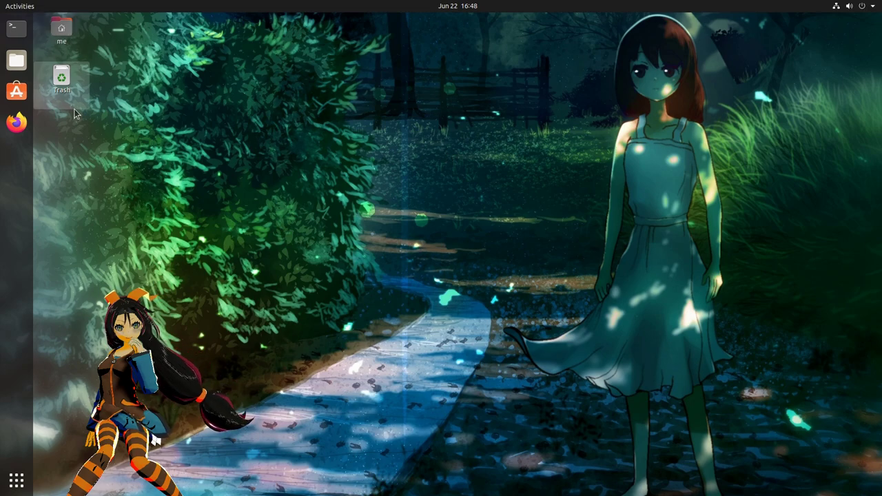
Open the home folder and try the Standard window colors in the Appearance settings before returning to Dark.
left_click(78, 40)
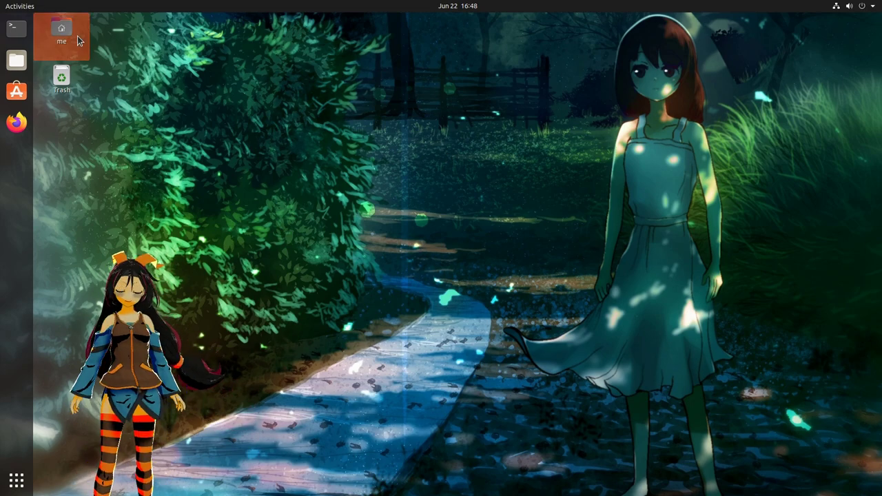
double_click(78, 41)
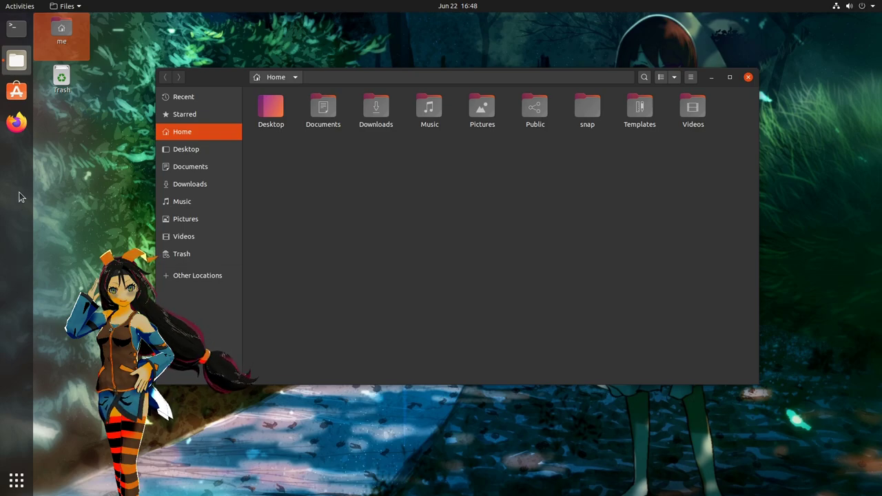
right_click(67, 164)
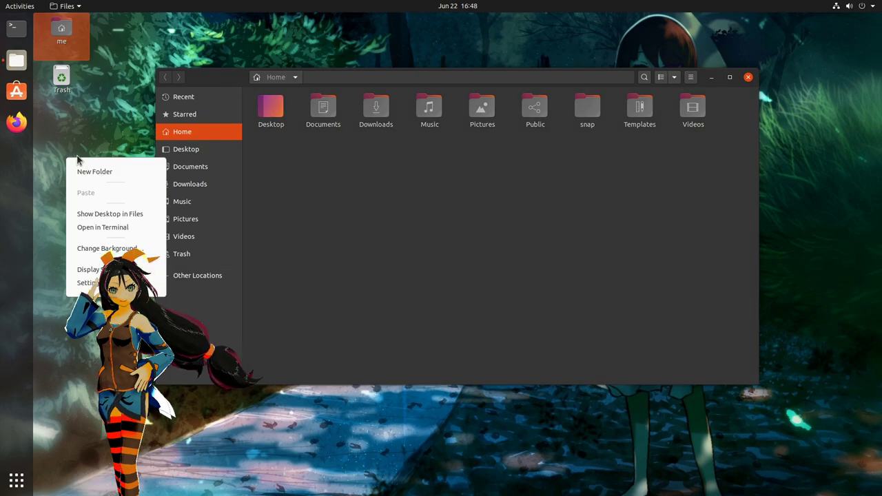
left_click(89, 283)
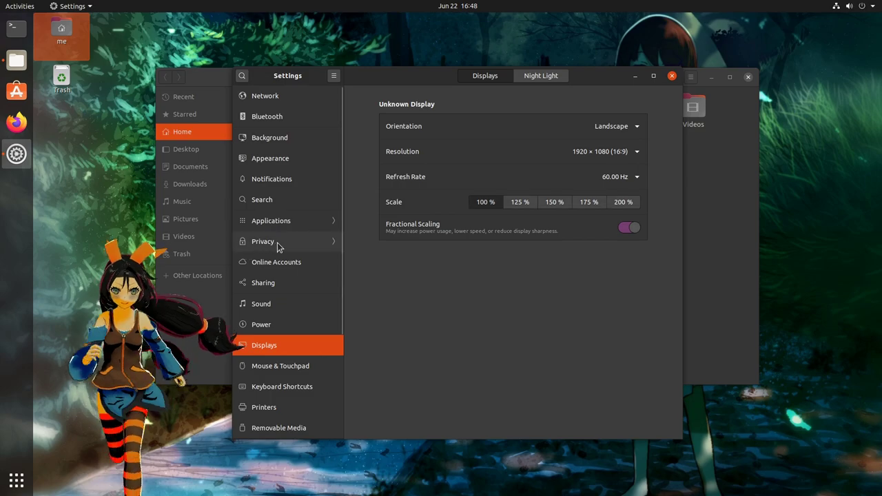
left_click(289, 164)
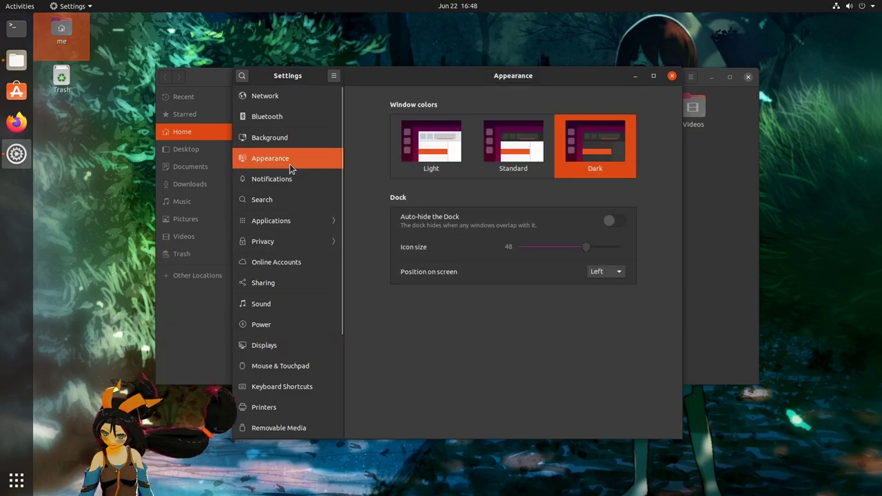
left_click(530, 173)
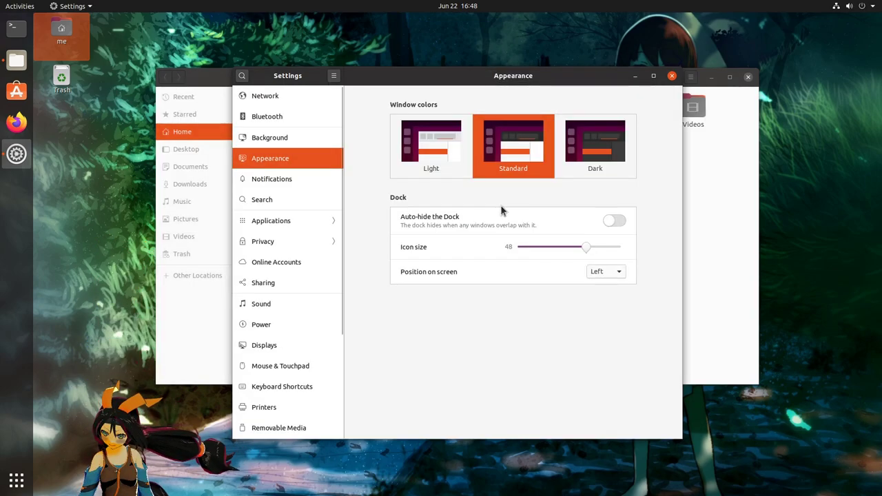
left_click(585, 158)
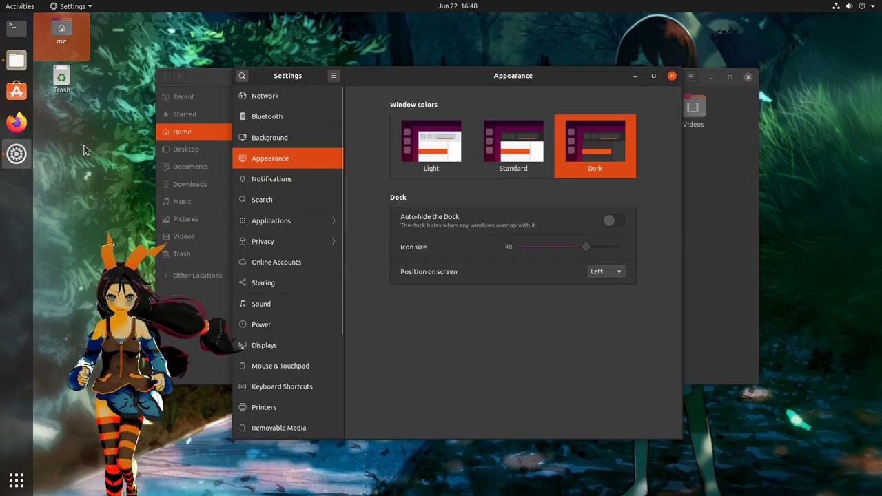
Open a terminal, move its window toward the middle of the desktop and enlarge its text by three zoom levels.
left_click(17, 28)
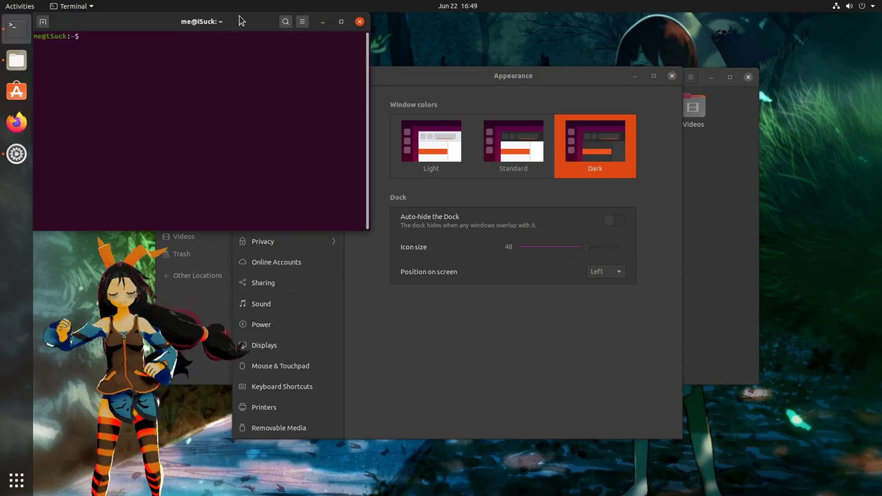
left_click_drag(265, 21, 431, 92)
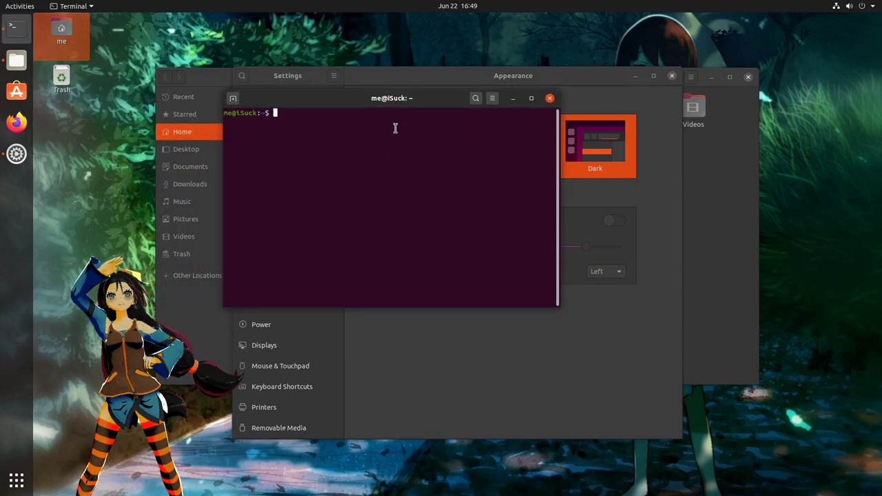
key("ctrl+plus")
key("ctrl+plus")
key("ctrl+plus")
Install the gnome-session package with apt as superuser, entering the account password.
type("sudo")
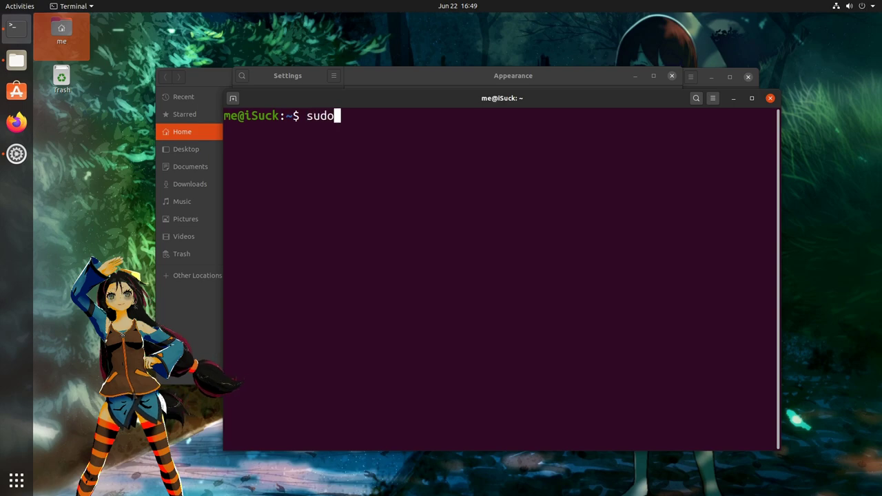
type(" apt i")
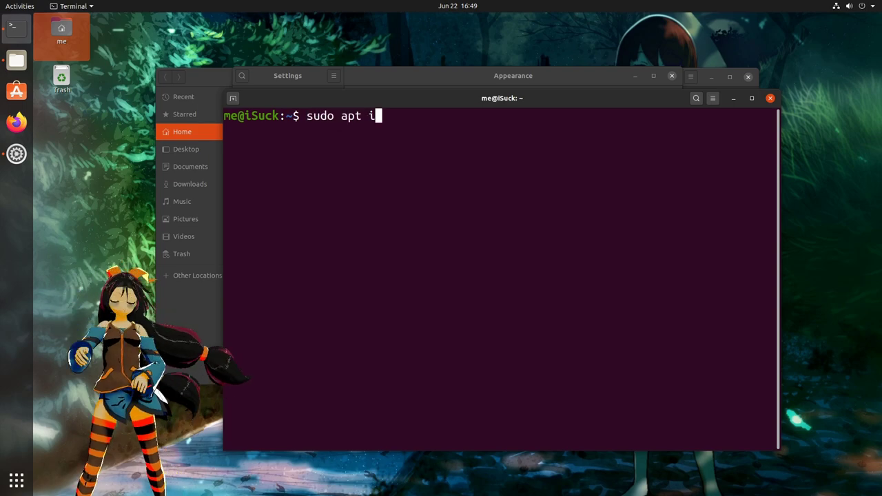
type("nstall gnome-sh")
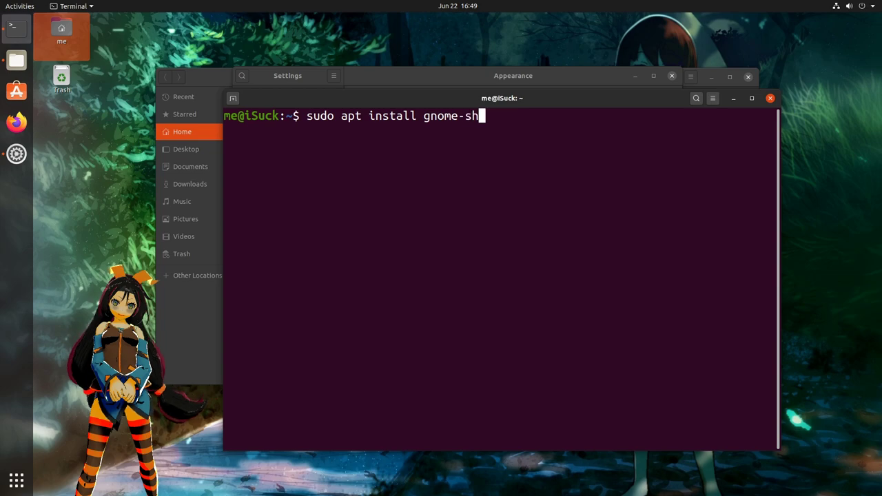
key("BackSpace")
type("ession")
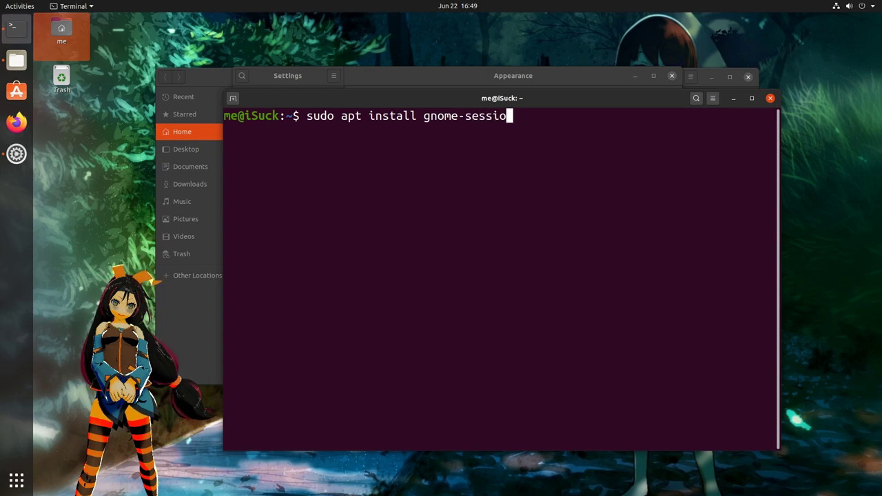
key("Return")
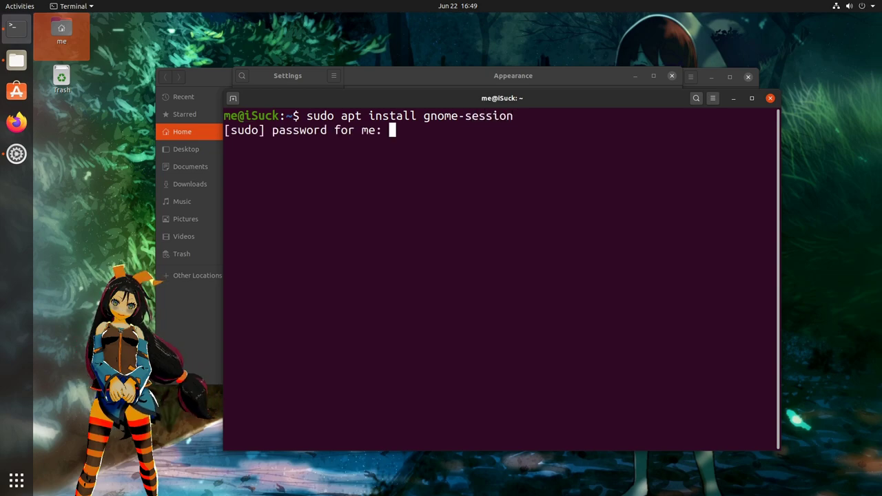
key("Return")
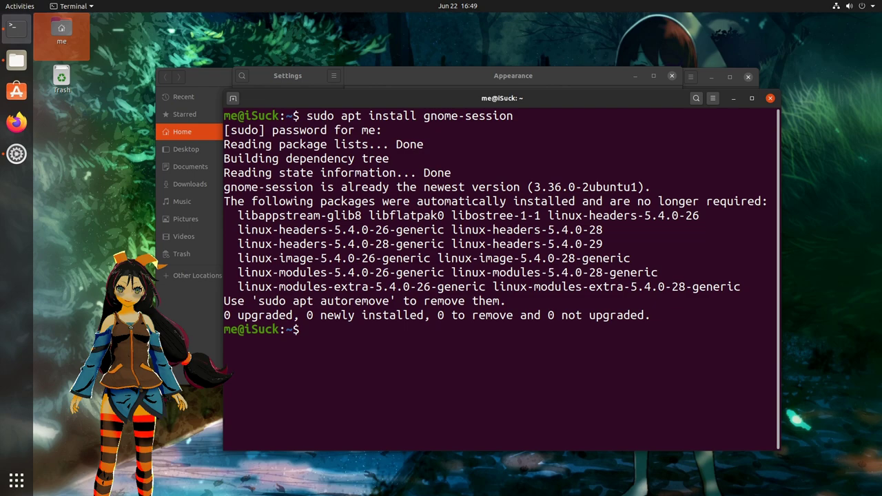
Restart the gdm service with systemctl as superuser.
type("sudo")
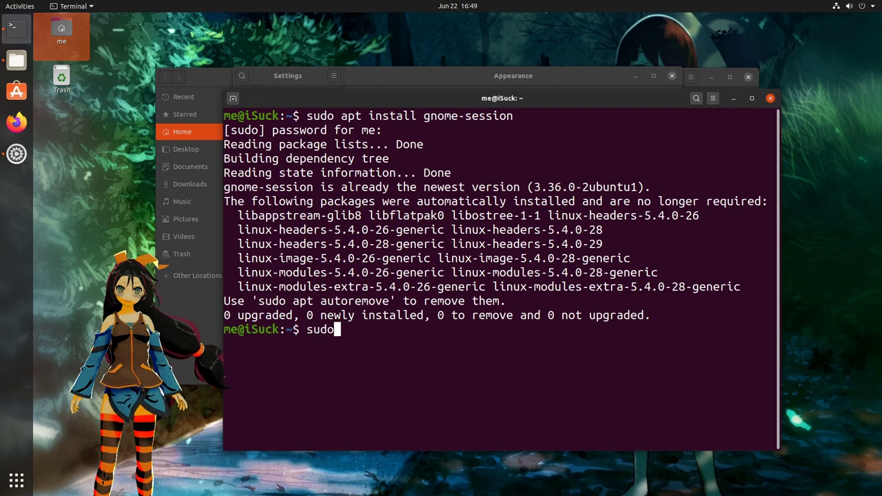
type(" systemctl ")
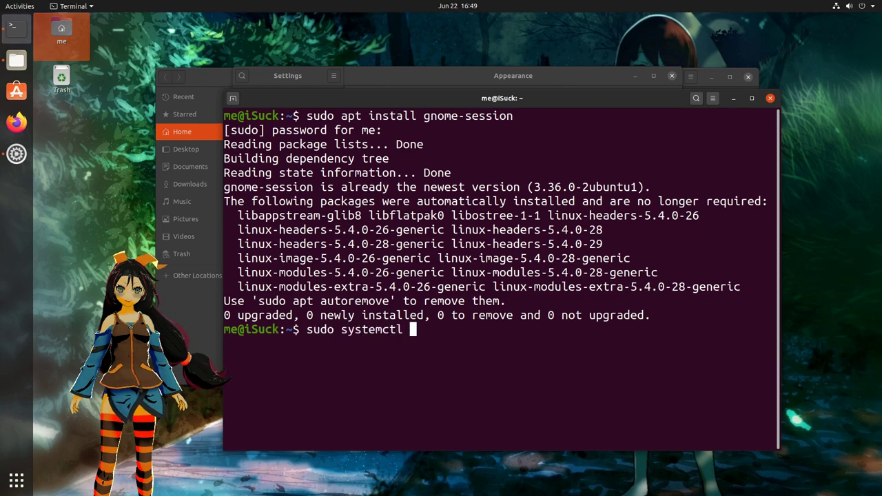
type("restart gdm")
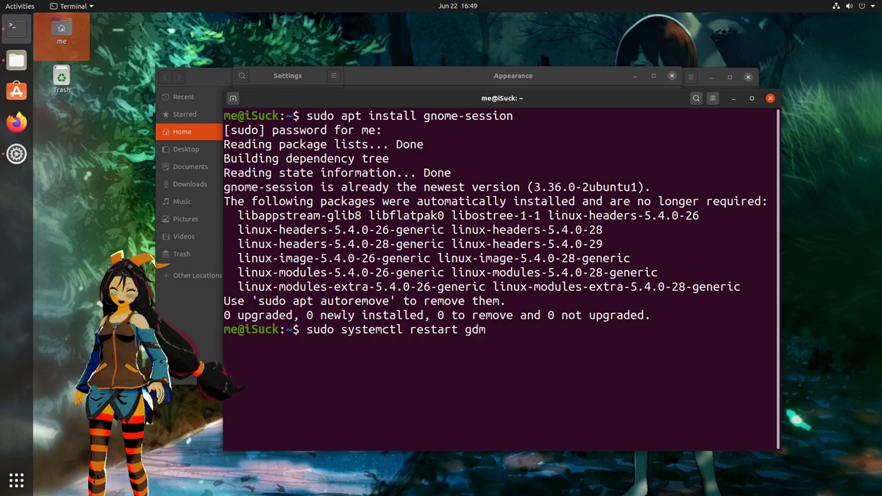
key("Return")
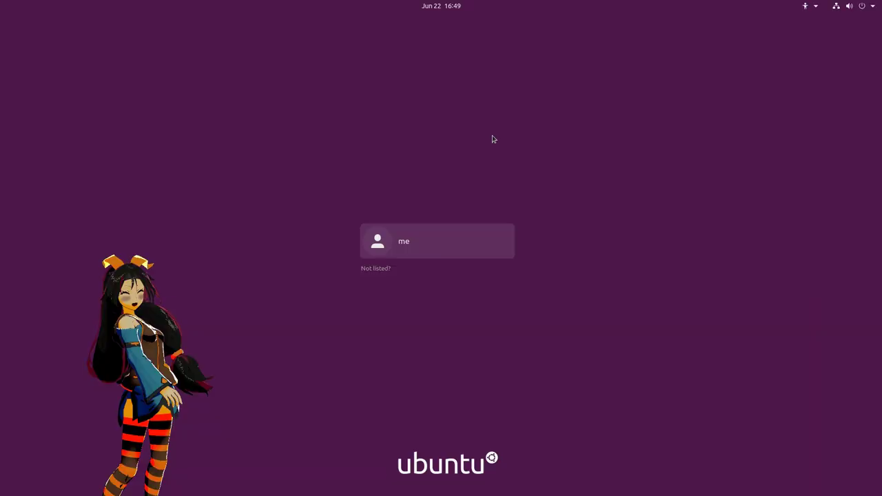
Choose the GNOME on Xorg session for the listed user and log in with the account password.
left_click(446, 256)
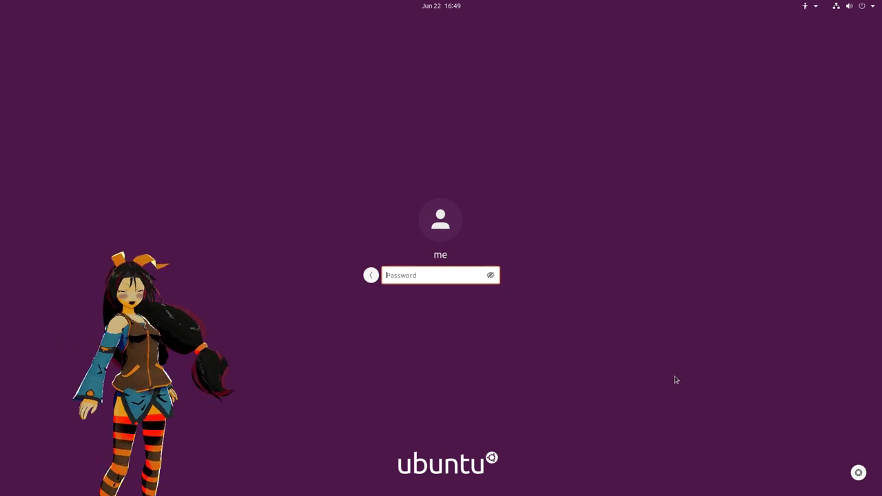
left_click(858, 473)
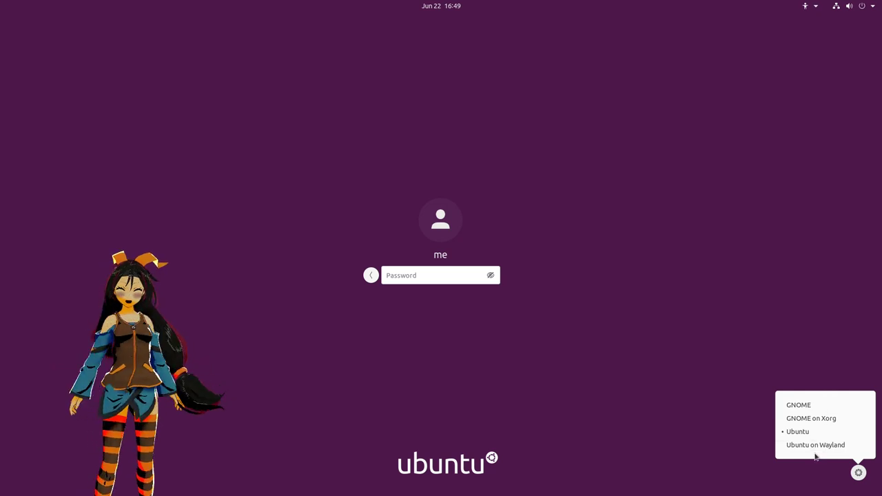
left_click(823, 418)
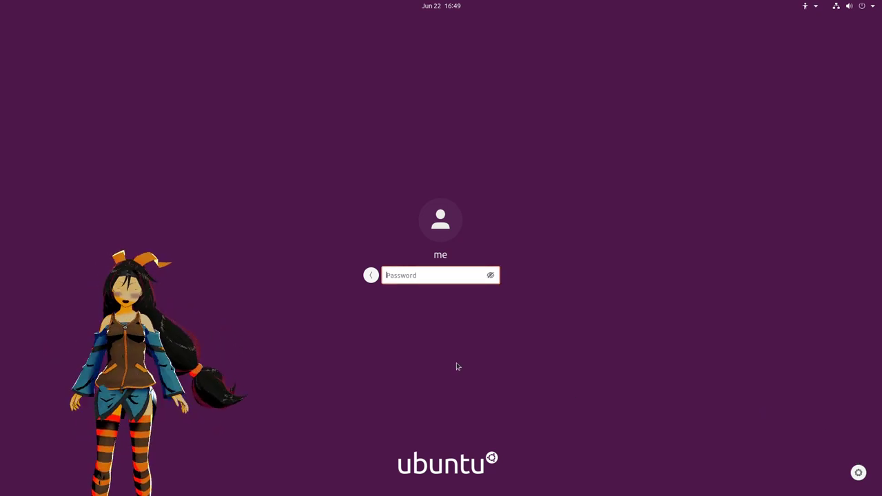
type("p")
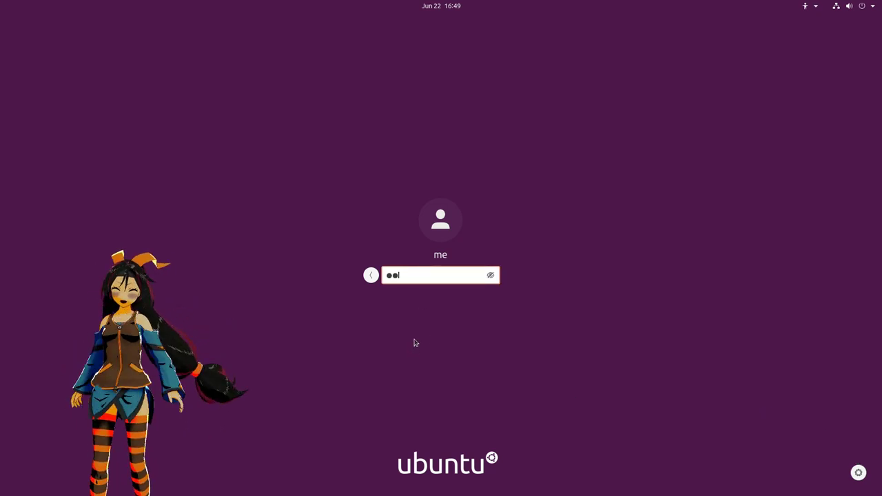
key("Return")
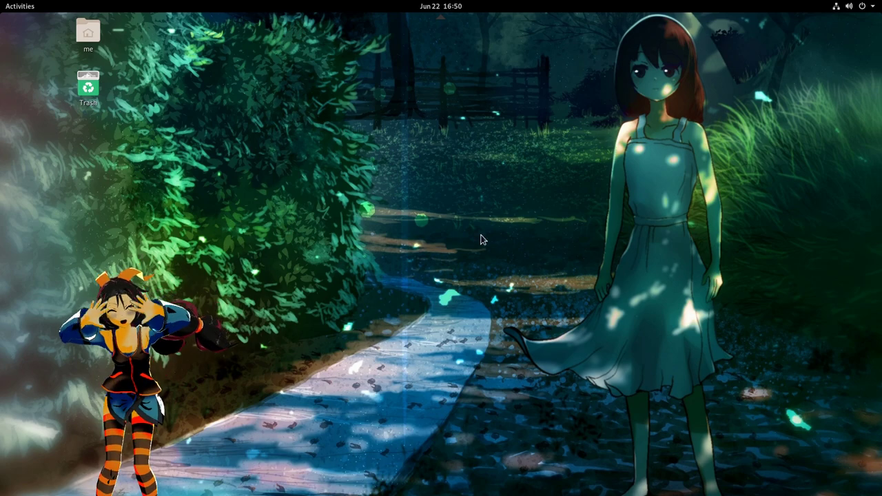
Open the home folder to examine its look in the GNOME session and check the calendar.
double_click(89, 33)
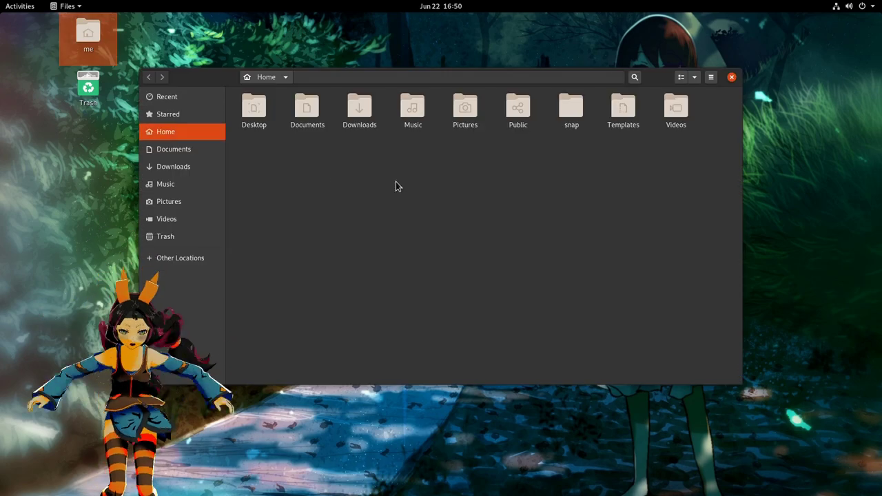
left_click(446, 7)
left_click(216, 231)
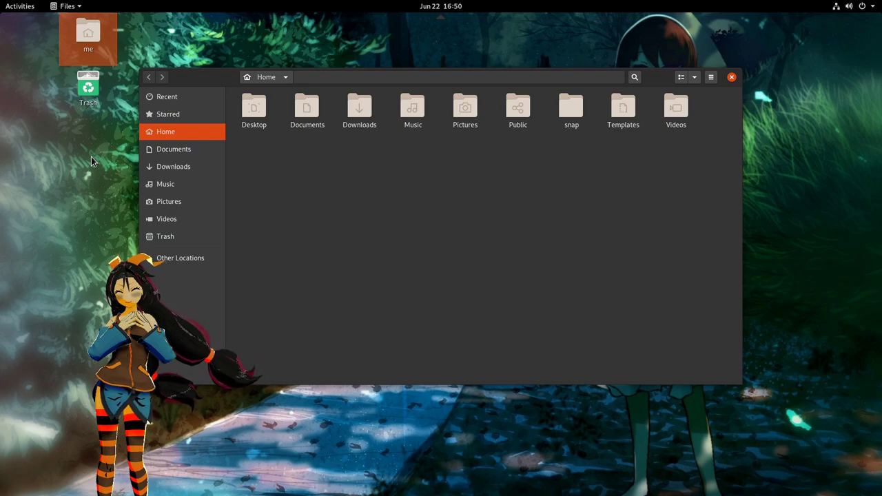
Turn off the built-in Desktop Icons extension in the Extensions app and close it.
left_click(30, 11)
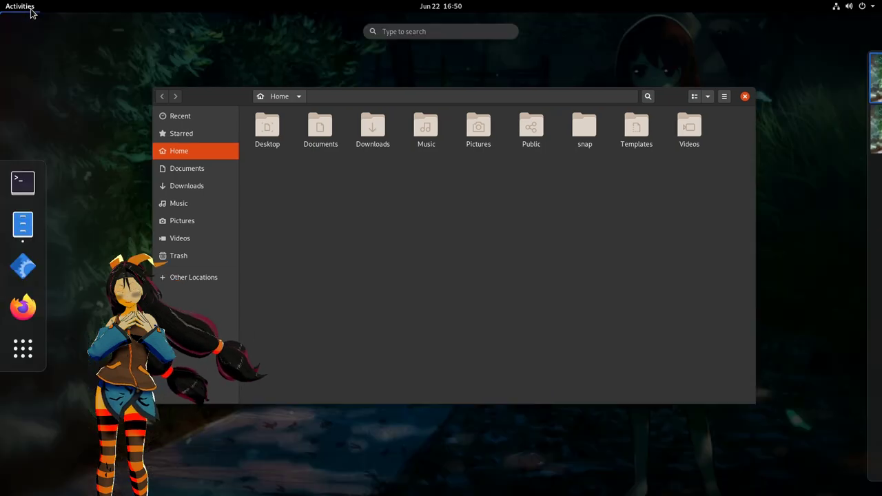
type("exte")
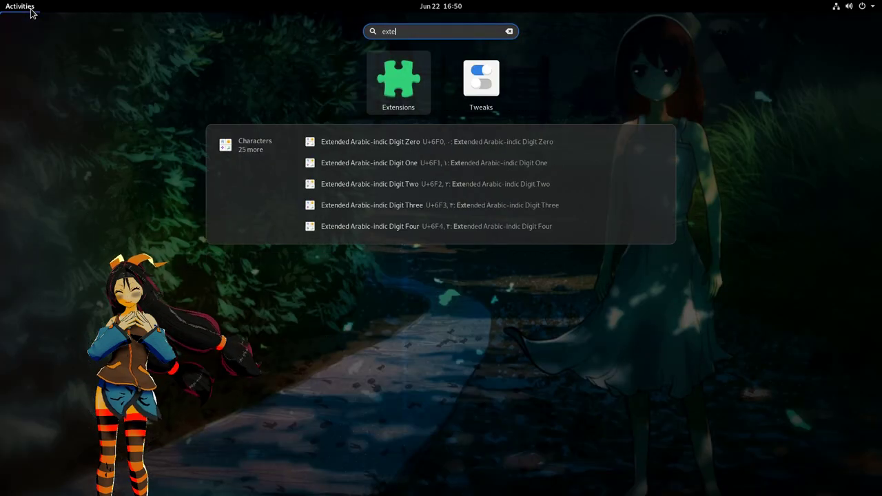
left_click(388, 89)
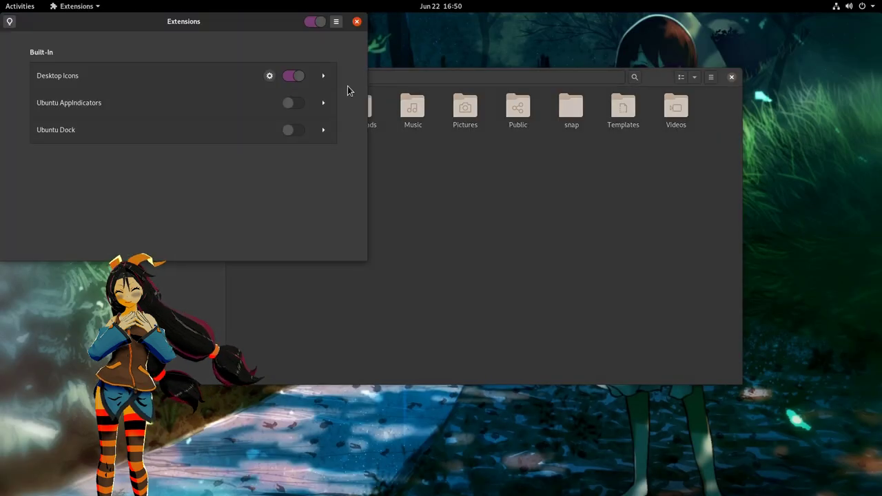
left_click(292, 77)
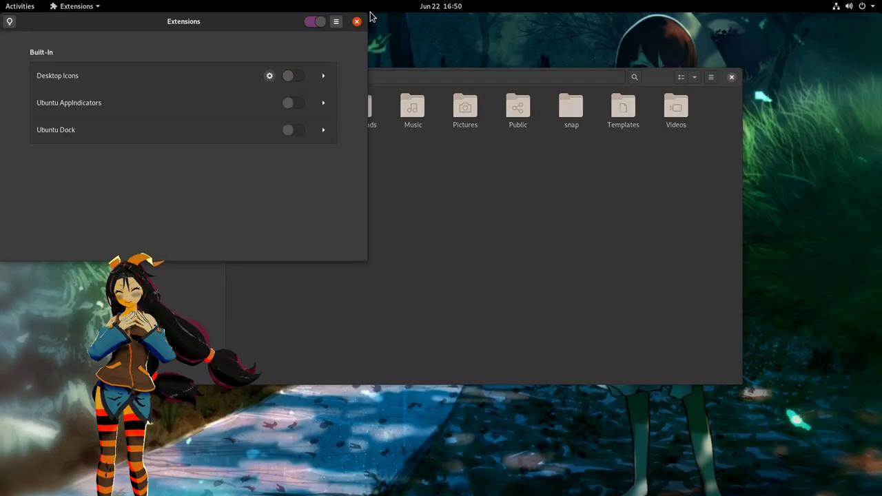
left_click_drag(243, 23, 285, 43)
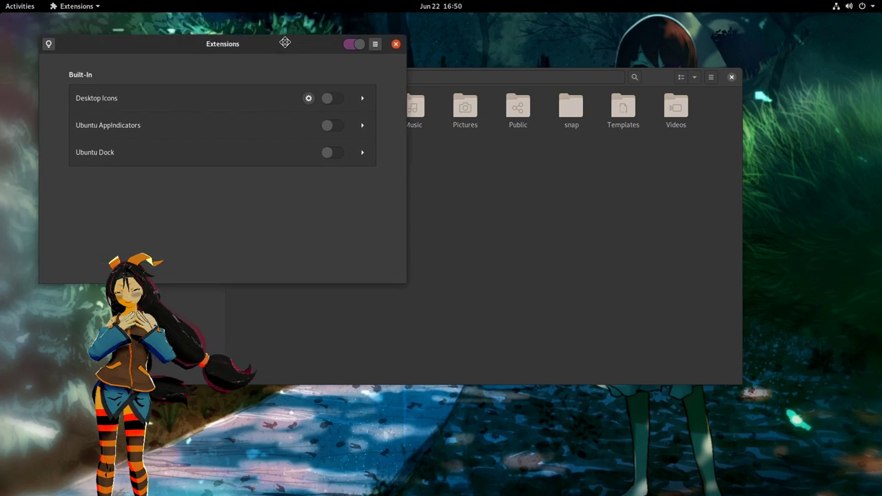
left_click(396, 45)
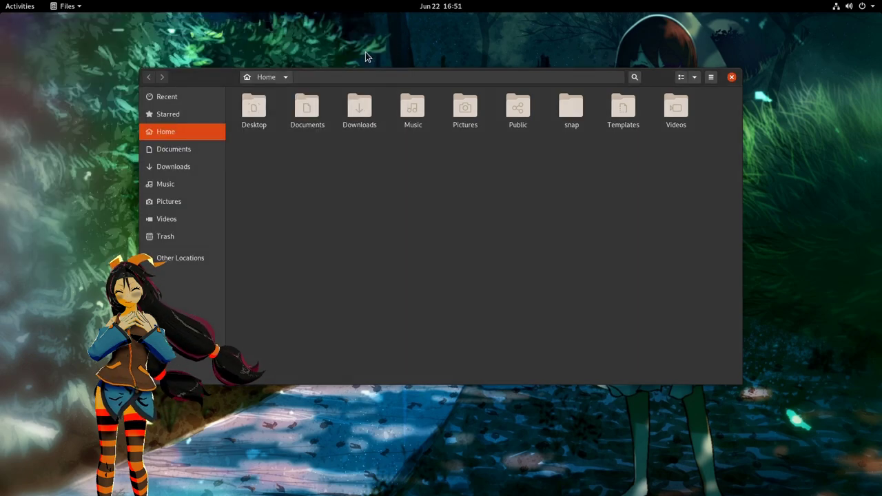
Switch the Applications theme in Tweaks' appearance settings from Yaru-dark to another dark theme and close Tweaks.
left_click(27, 10)
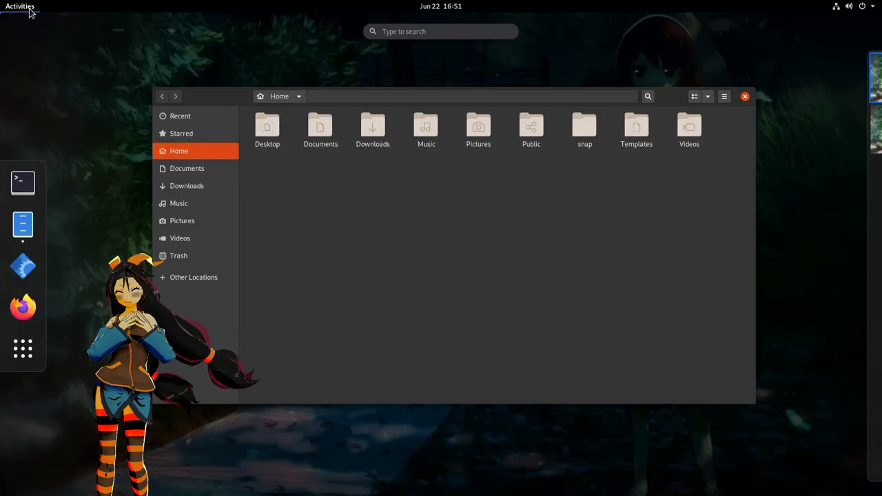
type("tweaks")
key("Return")
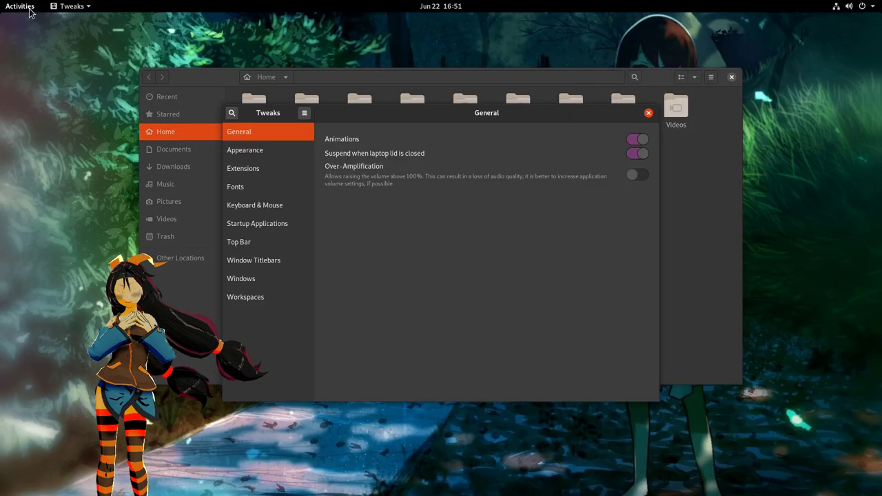
left_click(287, 160)
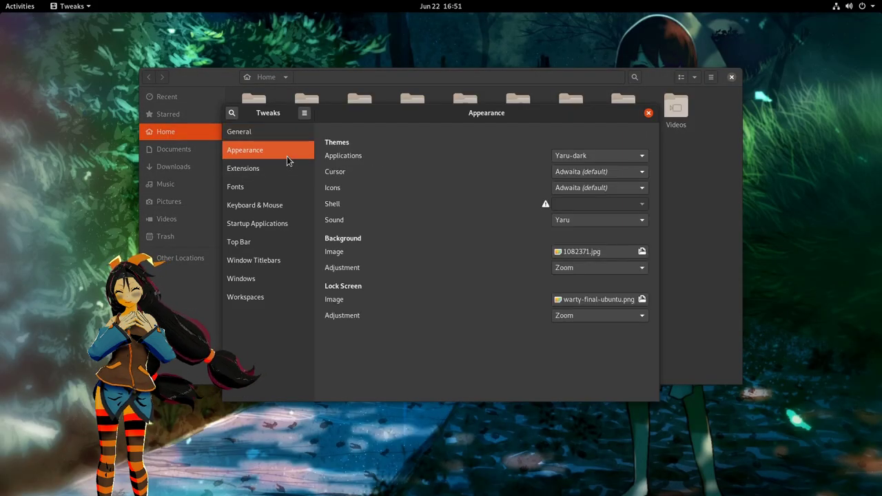
left_click(600, 162)
key("Escape")
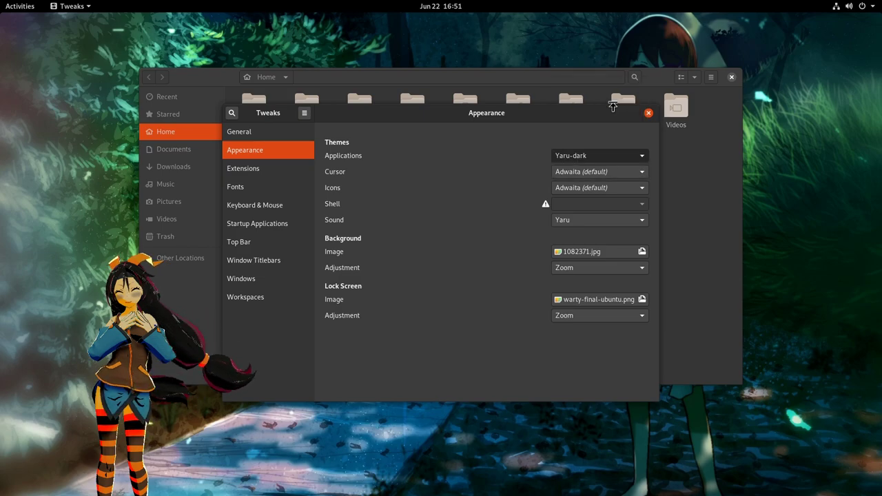
left_click(648, 115)
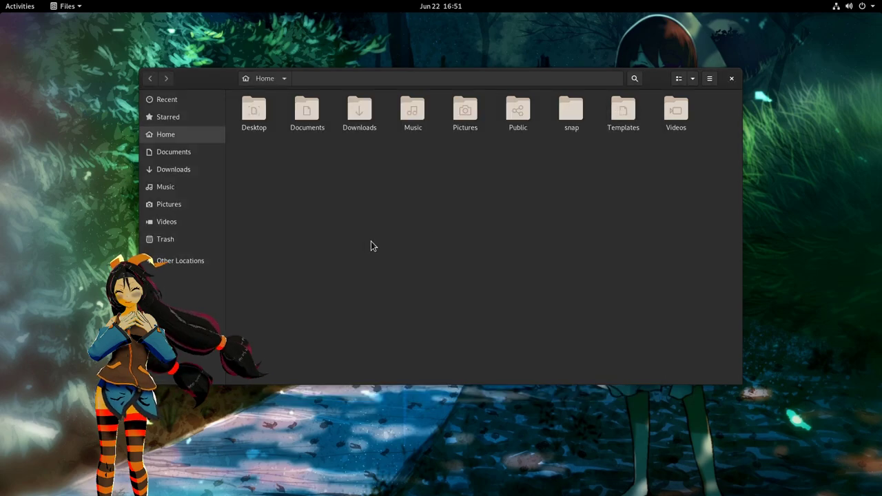
Open Settings to examine the restyled interface, and close both Settings and the home folder window.
right_click(58, 74)
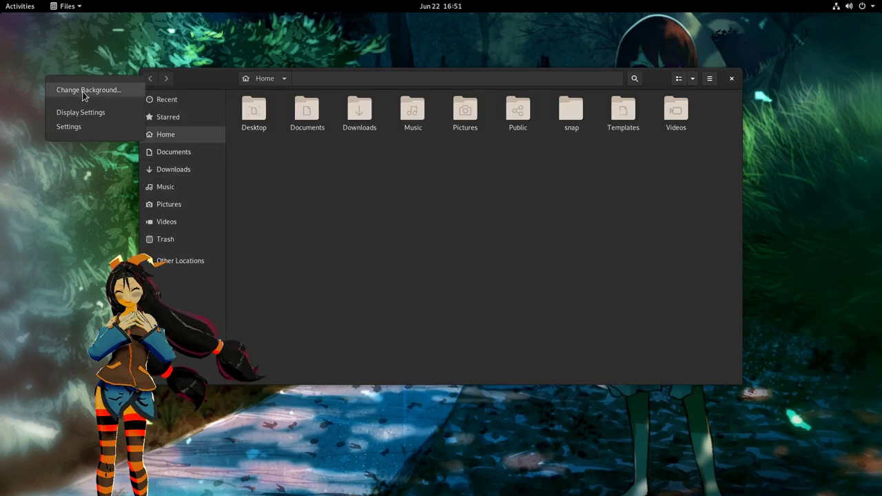
left_click(84, 127)
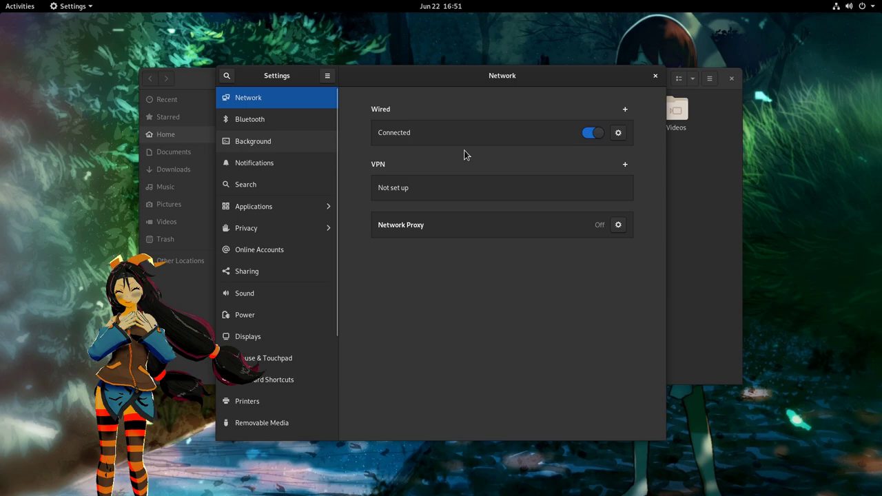
left_click(655, 77)
left_click(730, 79)
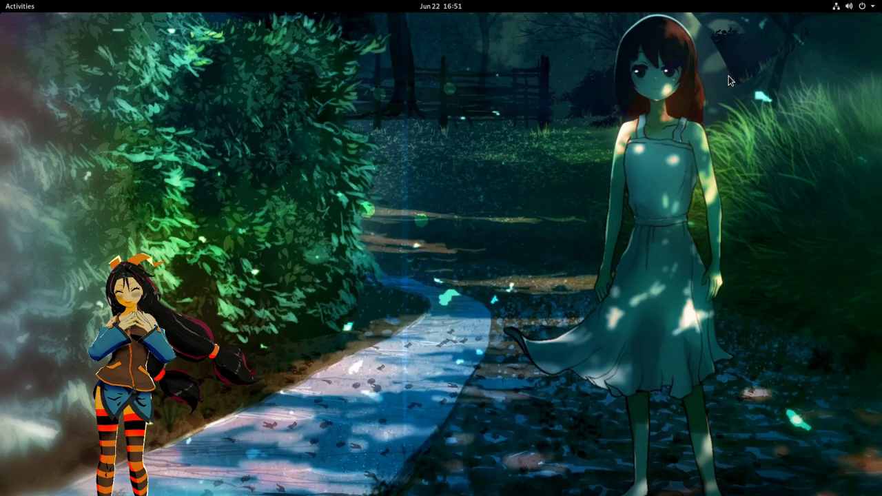